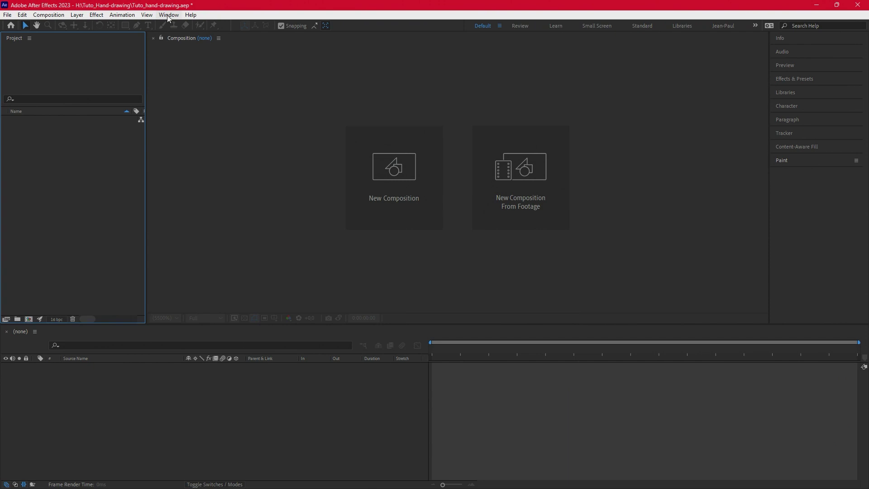
- Apply the Default workspace layout
{"action": "left_click", "coordinate": [168, 17]}
{"action": "mouse_move", "coordinate": [178, 29]}
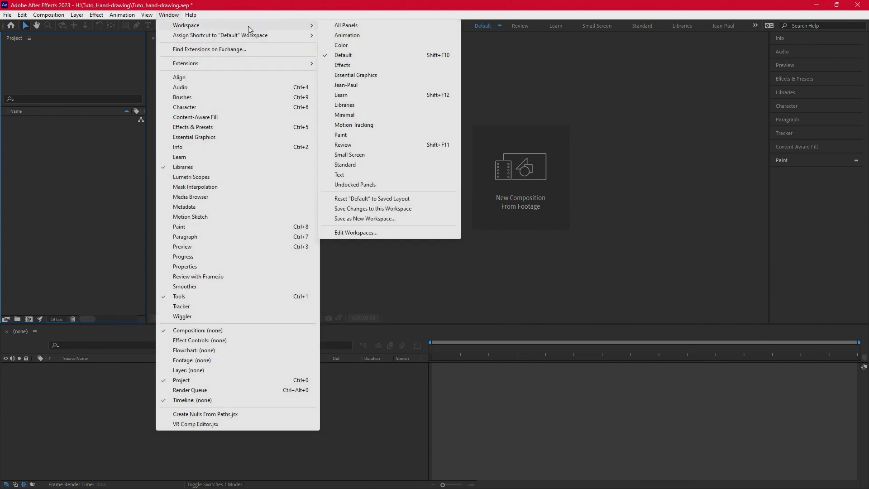
{"action": "left_click", "coordinate": [342, 56]}
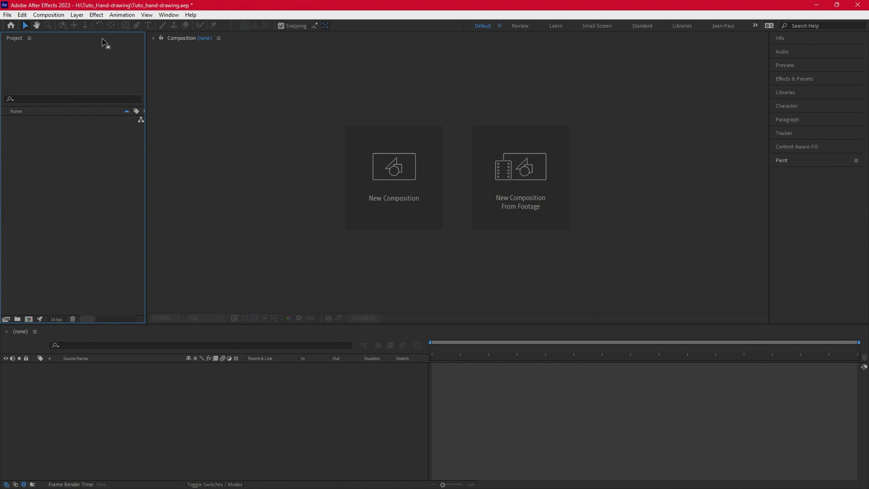
- Create a 1920x1080, 25 fps composition named "Hand drawing" with a black background
{"action": "left_click", "coordinate": [56, 17]}
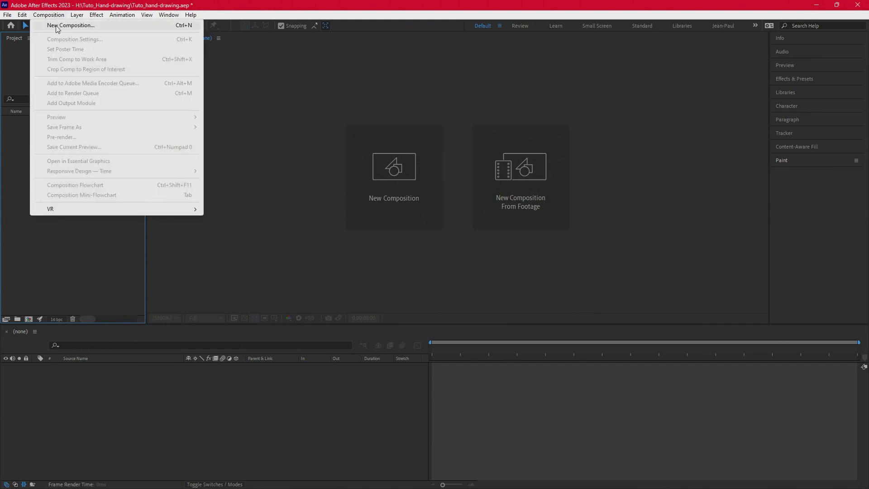
{"action": "left_click", "coordinate": [58, 27]}
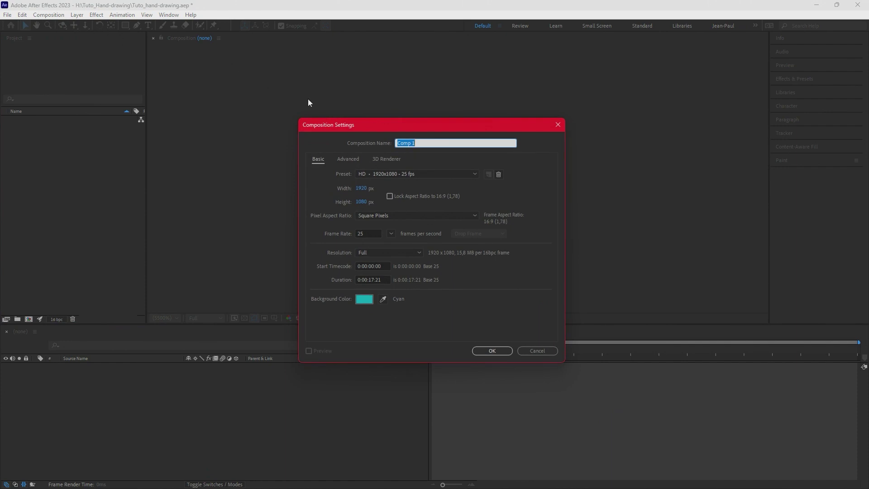
{"action": "left_click_drag", "start_coordinate": [421, 143], "coordinate": [392, 142]}
{"action": "type", "text": "Hand drawing"}
{"action": "left_click", "coordinate": [363, 300]}
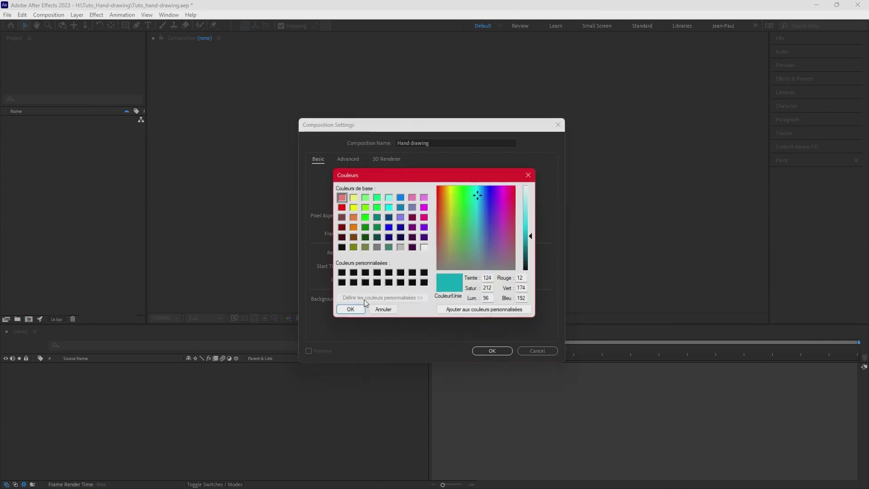
{"action": "left_click", "coordinate": [342, 273]}
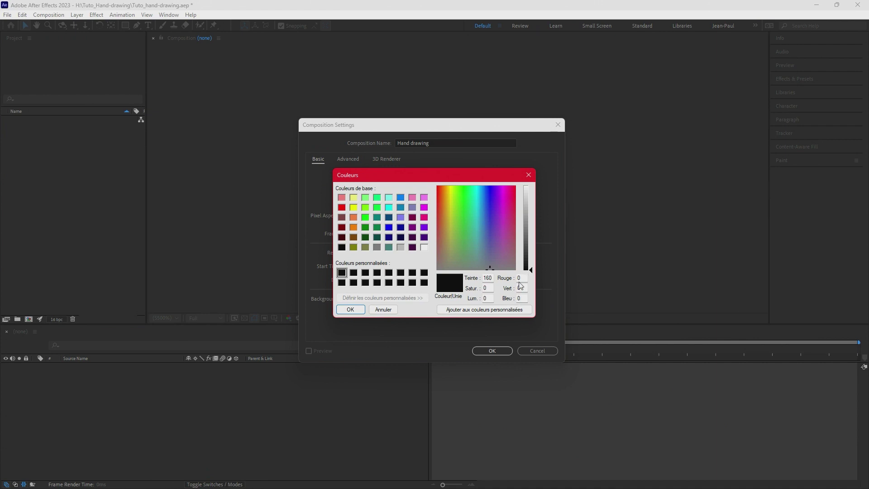
{"action": "left_click", "coordinate": [350, 309]}
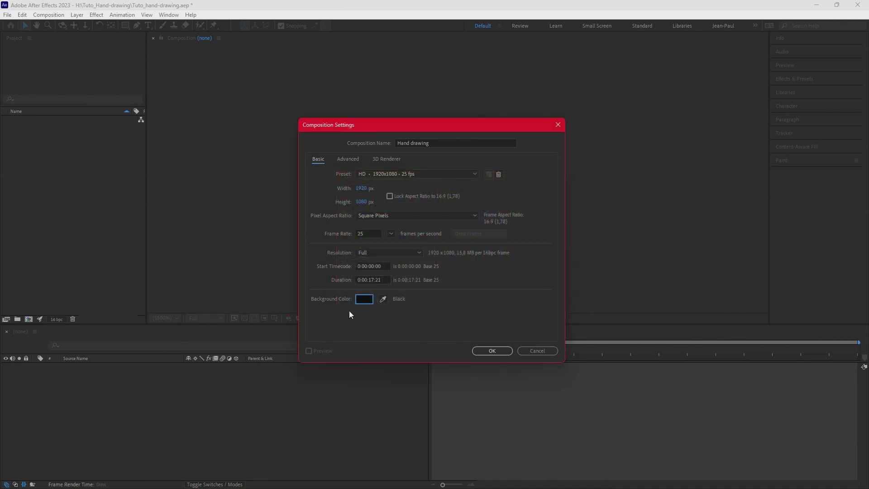
{"action": "left_click", "coordinate": [487, 352]}
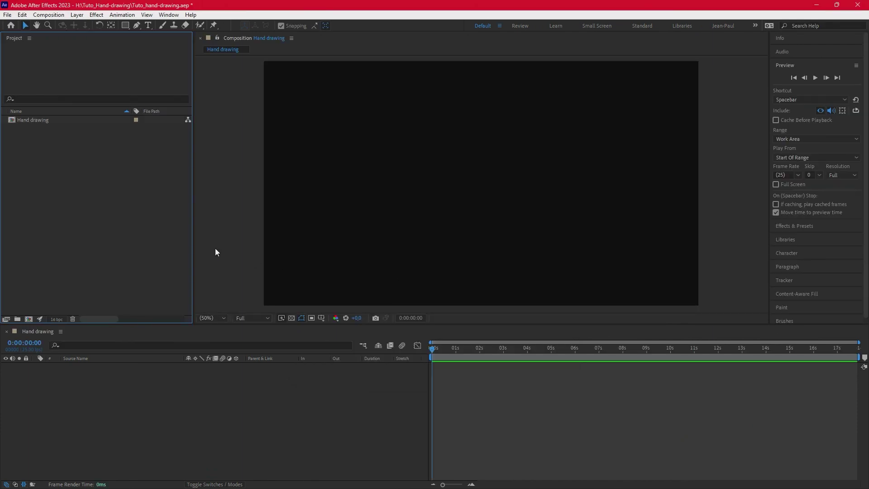
- Import the photo P1047757.JPG from the Tuto_hand-drawing folder as footage
{"action": "left_click", "coordinate": [7, 16]}
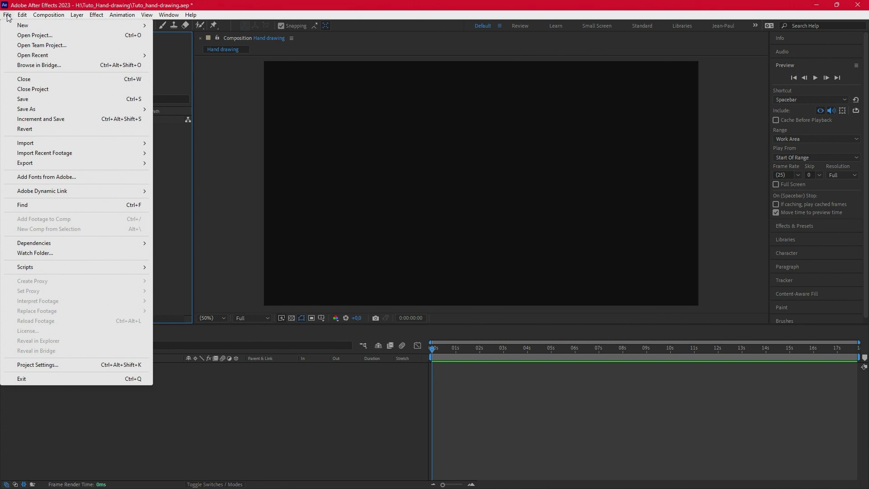
{"action": "mouse_move", "coordinate": [22, 145]}
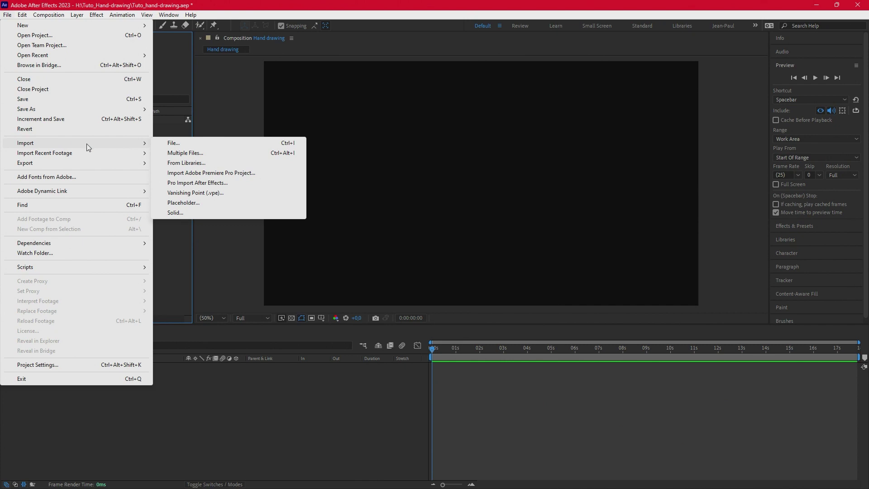
{"action": "left_click", "coordinate": [178, 143]}
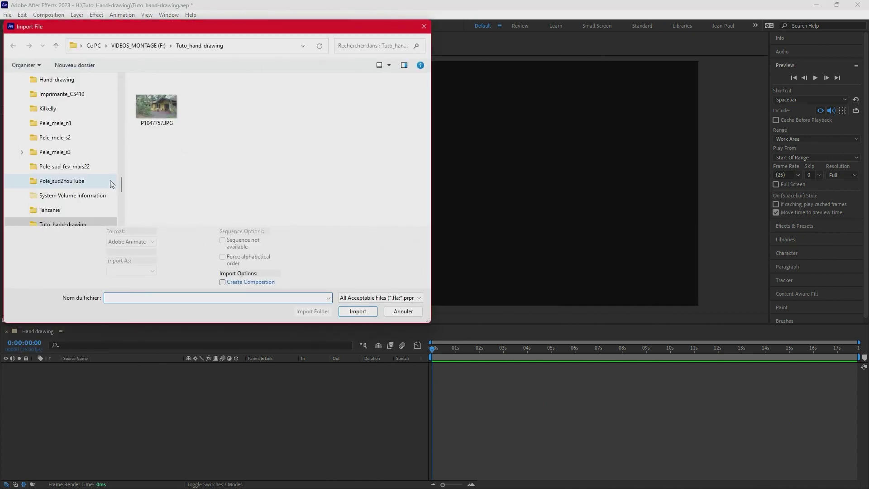
{"action": "left_click_drag", "start_coordinate": [120, 183], "coordinate": [122, 175]}
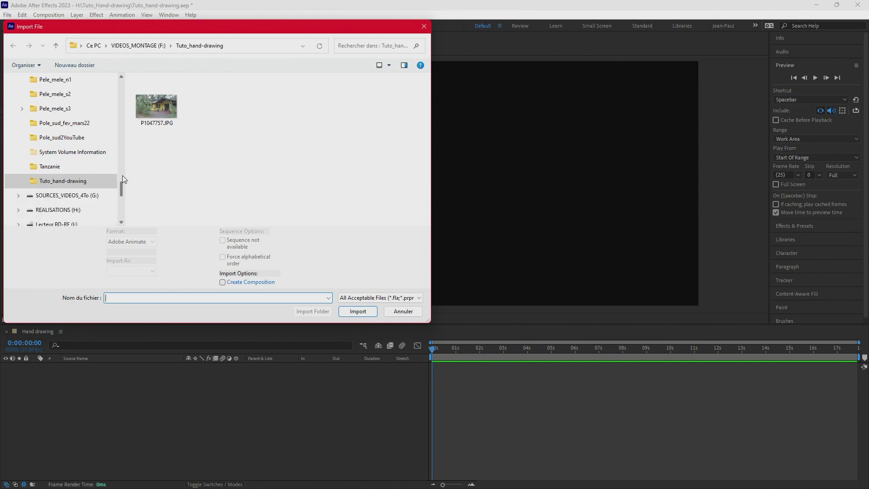
{"action": "left_click", "coordinate": [150, 108]}
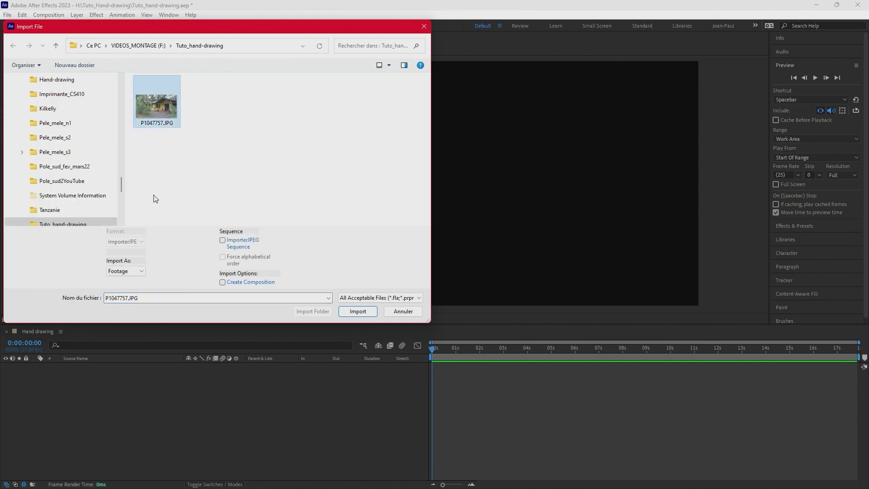
{"action": "left_click", "coordinate": [358, 311]}
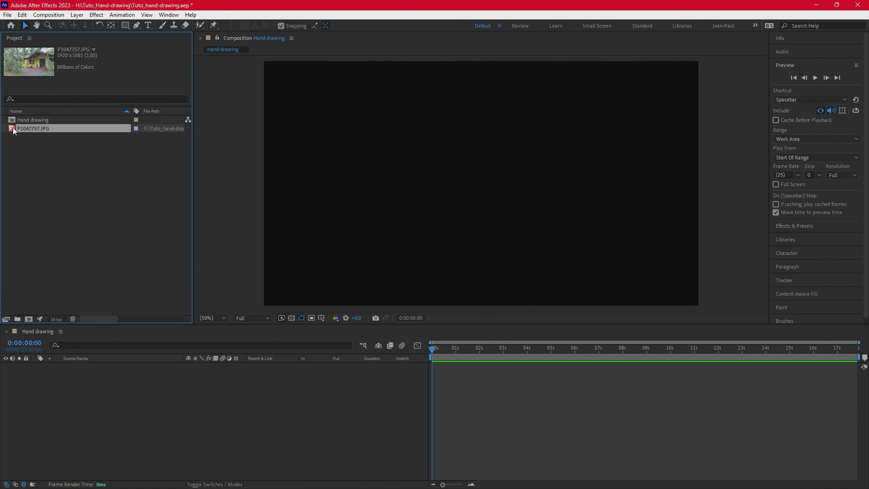
- Add P1047757.JPG to the Hand drawing timeline and open its layer in a Layer viewer widened to about half the viewing area
{"action": "left_click_drag", "start_coordinate": [13, 131], "coordinate": [50, 383]}
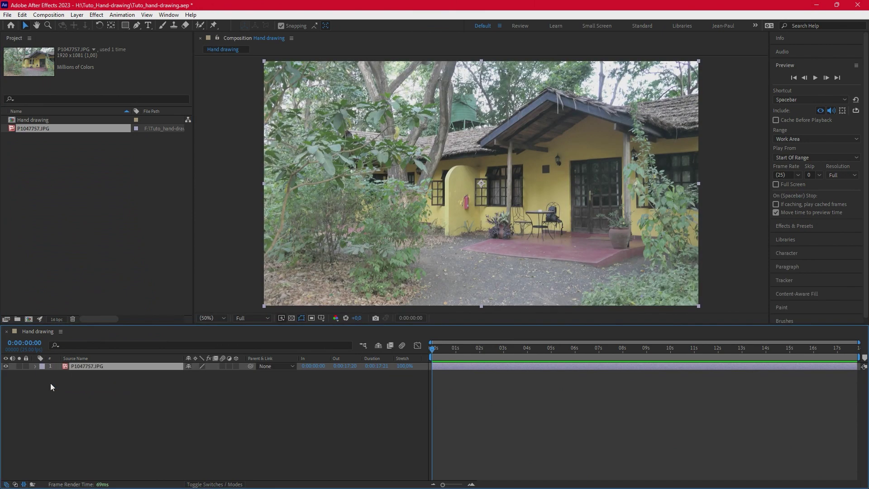
{"action": "double_click", "coordinate": [66, 365]}
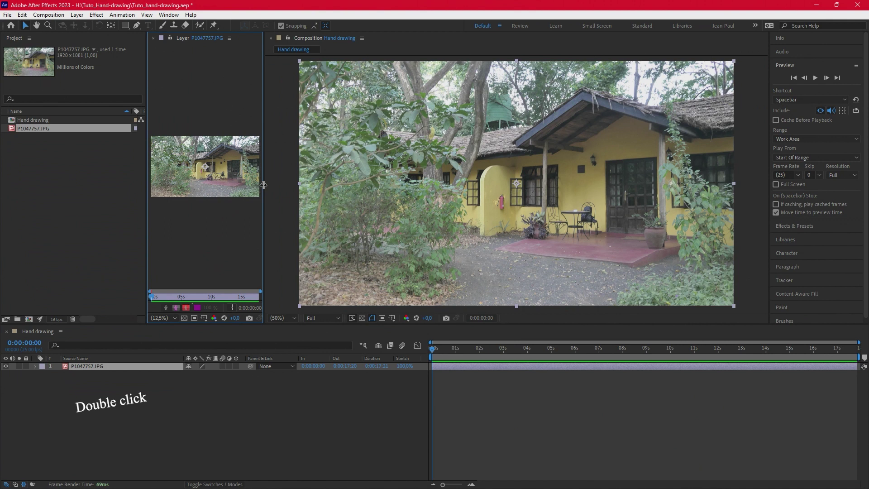
{"action": "left_click_drag", "start_coordinate": [263, 185], "coordinate": [449, 226]}
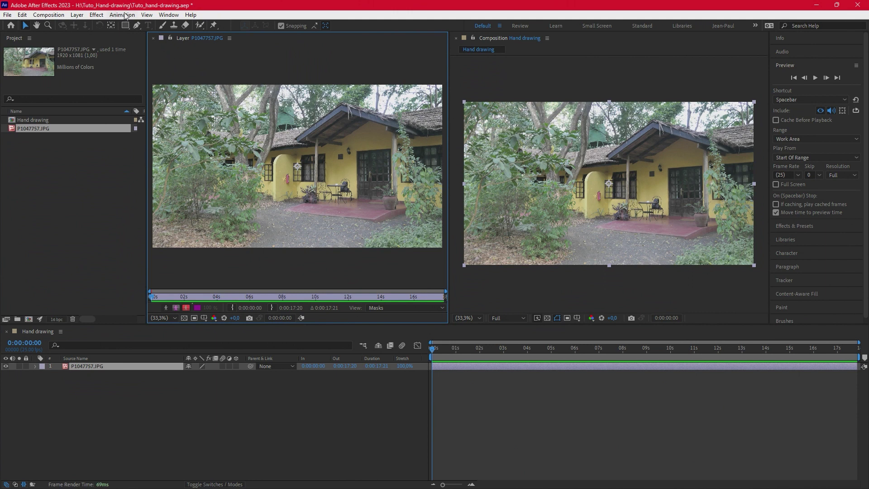
- Display the Brushes settings and widen their area
{"action": "left_click", "coordinate": [167, 15]}
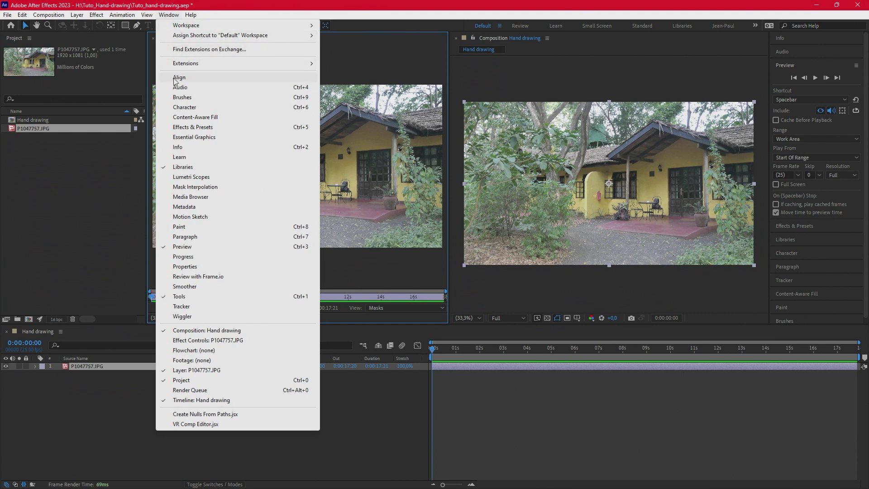
{"action": "left_click", "coordinate": [183, 100]}
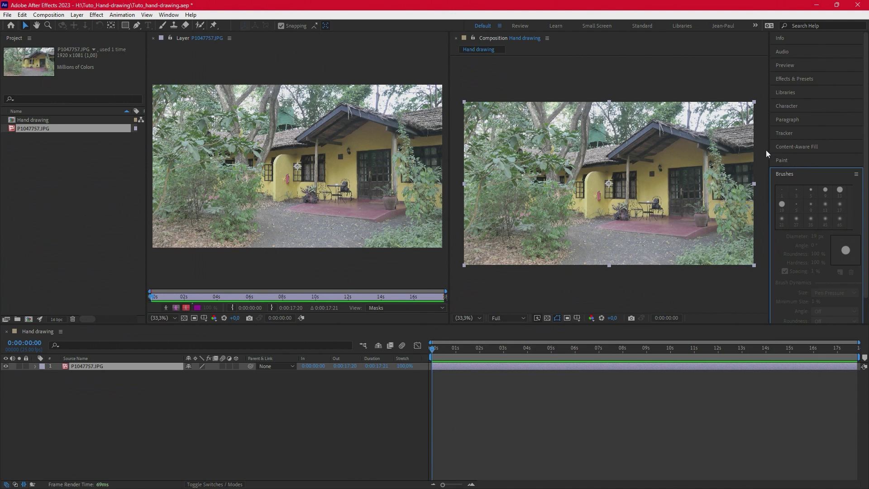
{"action": "left_click_drag", "start_coordinate": [766, 151], "coordinate": [747, 151]}
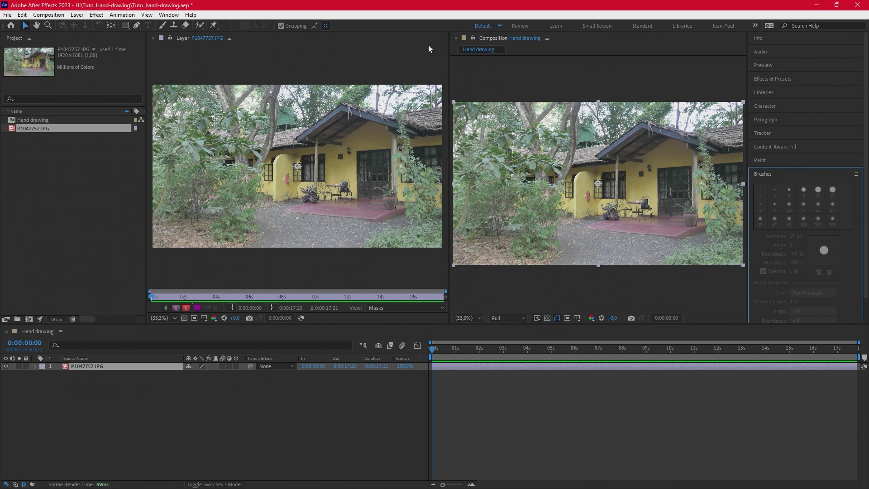
- Activate the Brush tool with spacing enabled at 1 % and a diameter of 68 px
{"action": "left_click", "coordinate": [163, 26]}
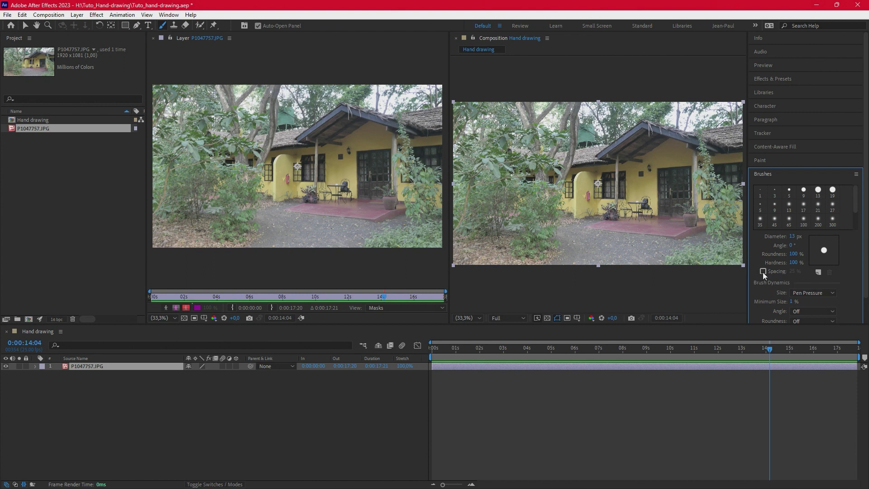
{"action": "left_click_drag", "start_coordinate": [792, 270], "coordinate": [764, 273]}
{"action": "left_click_drag", "start_coordinate": [791, 235], "coordinate": [814, 234]}
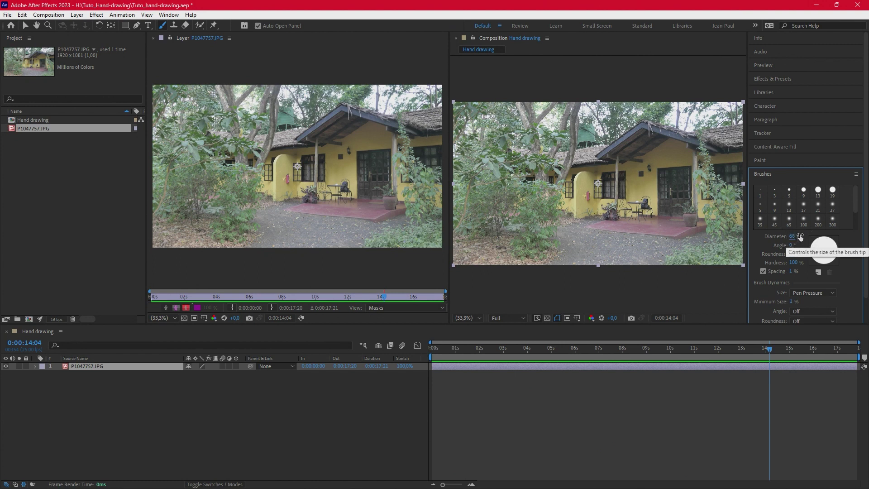
{"action": "left_click", "coordinate": [614, 257]}
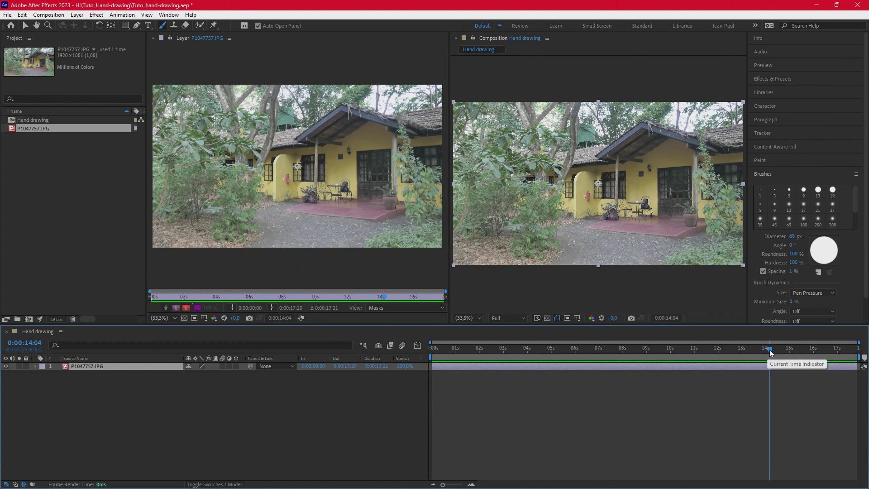
- Paint a red letter J over the bushes in the photo layer, with the current time at 0:00:00:00
{"action": "left_click_drag", "start_coordinate": [769, 351], "coordinate": [425, 351]}
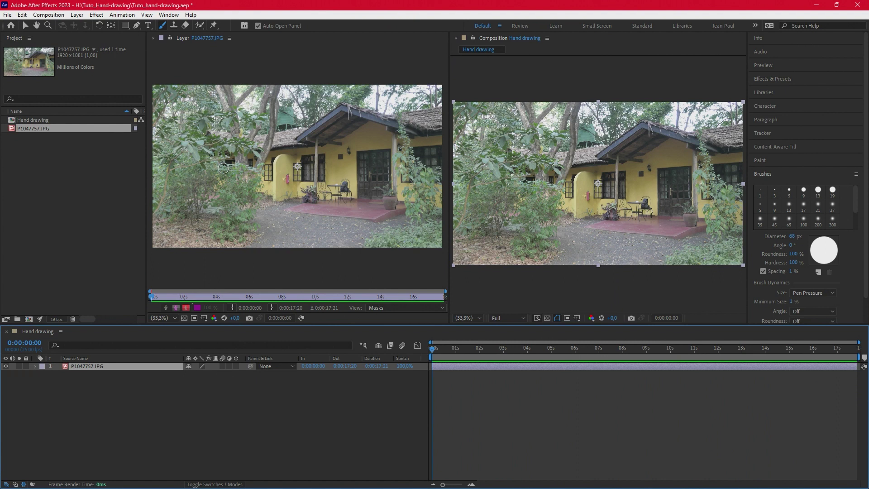
{"action": "mouse_move", "coordinate": [223, 168]}
{"action": "left_mouse_down"}
{"action": "mouse_move", "coordinate": [214, 223]}
{"action": "mouse_move", "coordinate": [203, 228]}
{"action": "mouse_move", "coordinate": [193, 209]}
{"action": "left_mouse_up"}
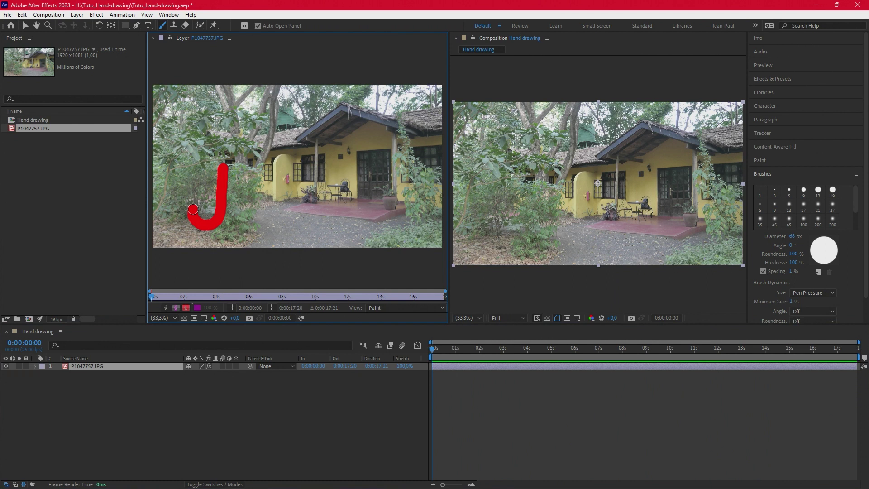
{"action": "key", "text": "ctrl+z"}
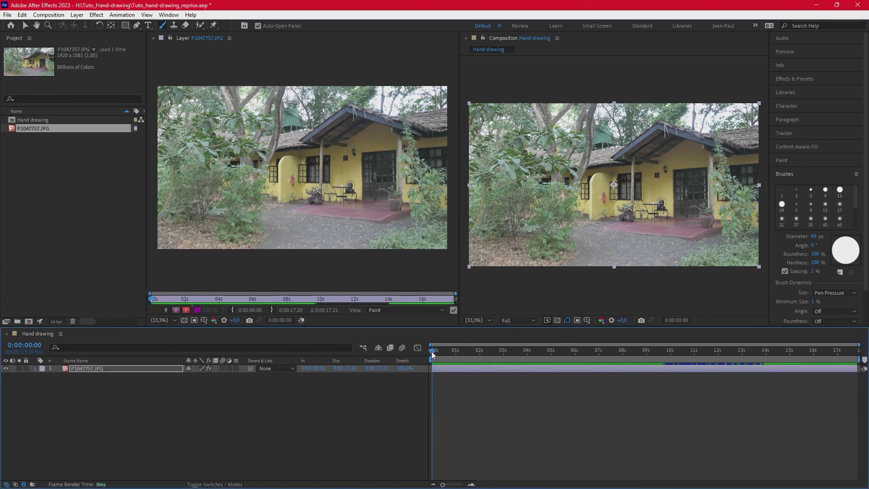
{"action": "mouse_move", "coordinate": [431, 351]}
{"action": "left_mouse_down"}
{"action": "mouse_move", "coordinate": [494, 354]}
{"action": "mouse_move", "coordinate": [414, 351]}
{"action": "left_mouse_up"}
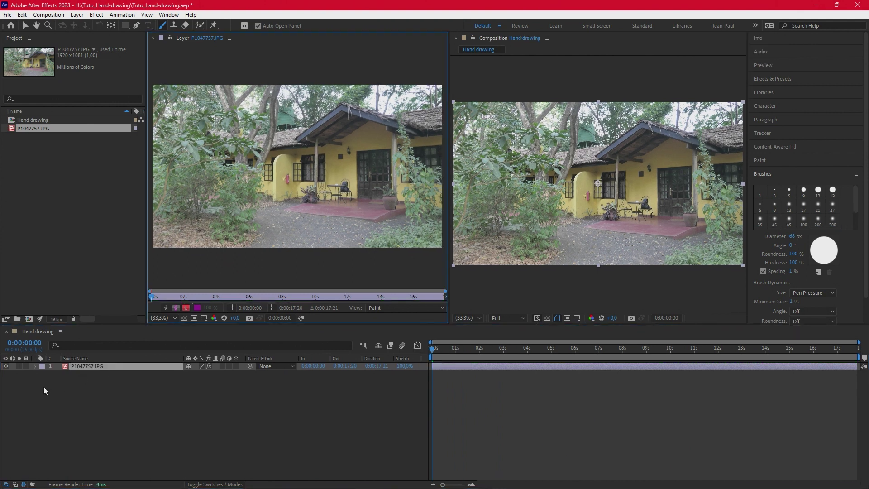
- Expand the stroke options of Brush 1 and move the current time to its final End keyframe
{"action": "left_click", "coordinate": [34, 366]}
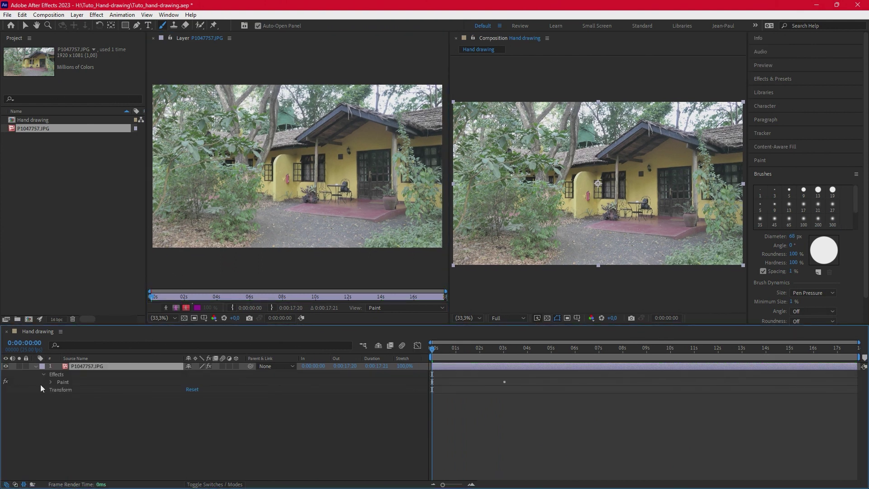
{"action": "left_click", "coordinate": [49, 382]}
{"action": "left_click", "coordinate": [59, 397]}
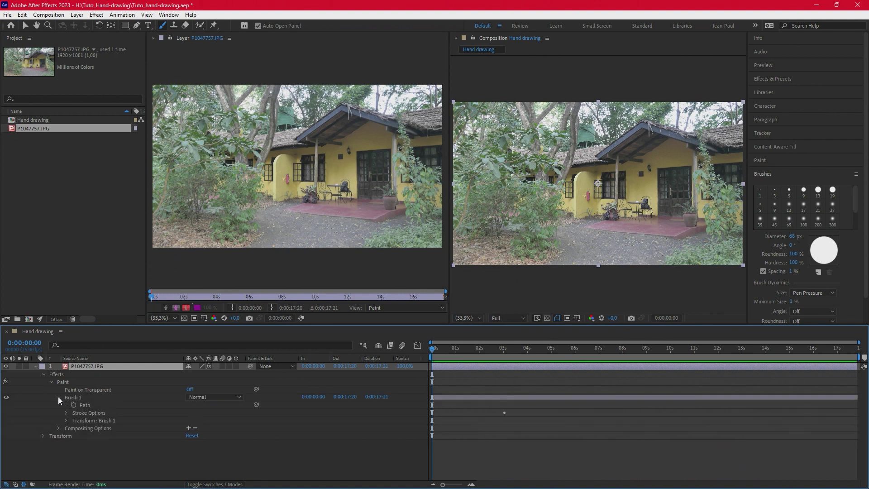
{"action": "left_click", "coordinate": [66, 412]}
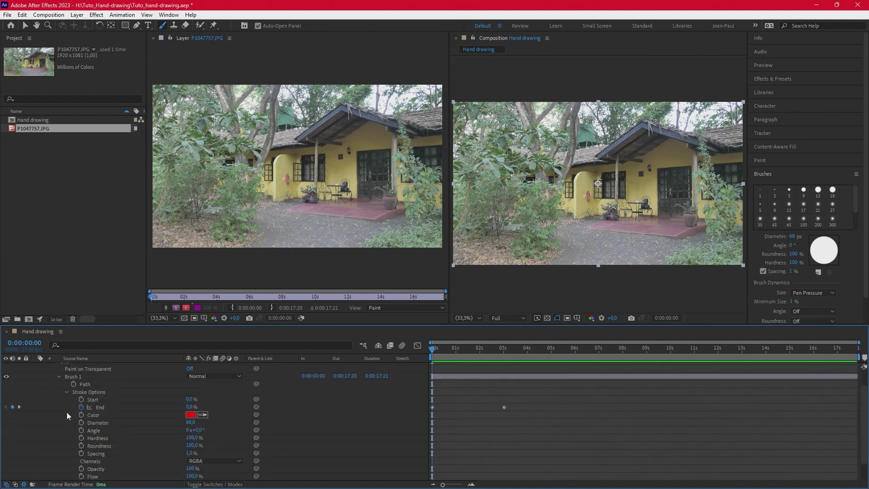
{"action": "left_click", "coordinate": [18, 407]}
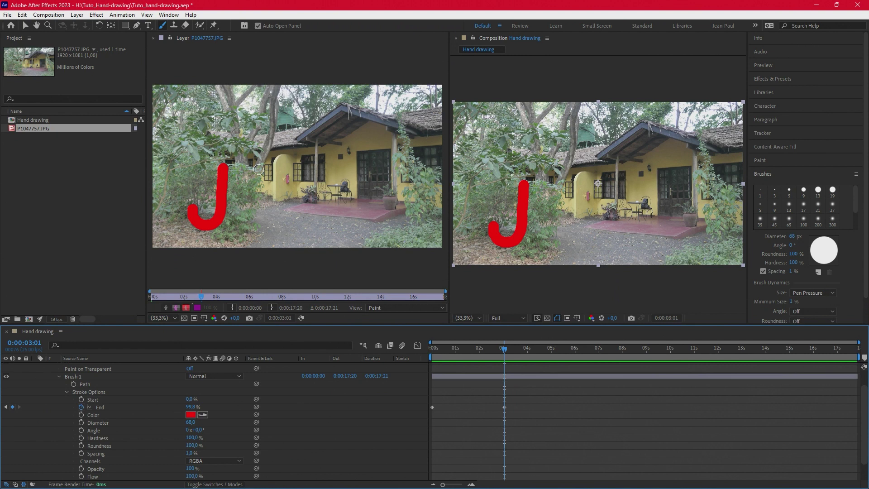
- Paint a vertical red stroke just right of the J and move the current time to that stroke's final End keyframe
{"action": "left_click_drag", "start_coordinate": [259, 169], "coordinate": [256, 224]}
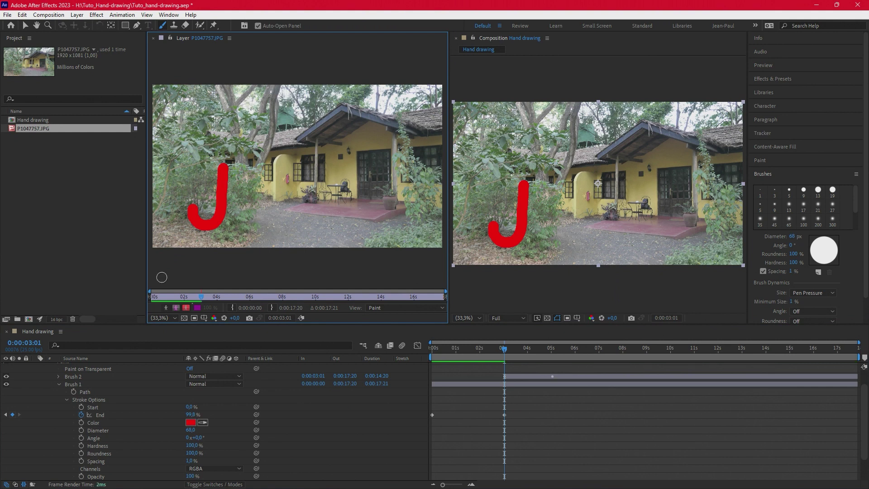
{"action": "left_click", "coordinate": [57, 379]}
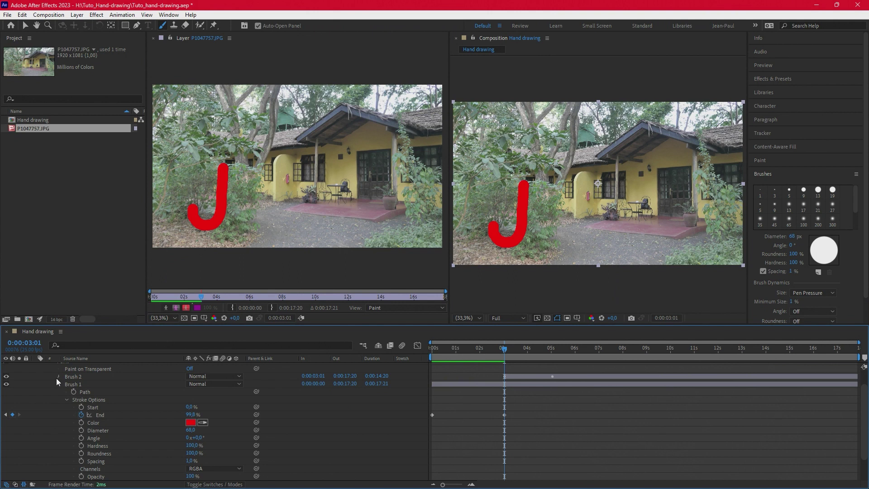
{"action": "left_click", "coordinate": [56, 378]}
{"action": "left_click", "coordinate": [66, 392]}
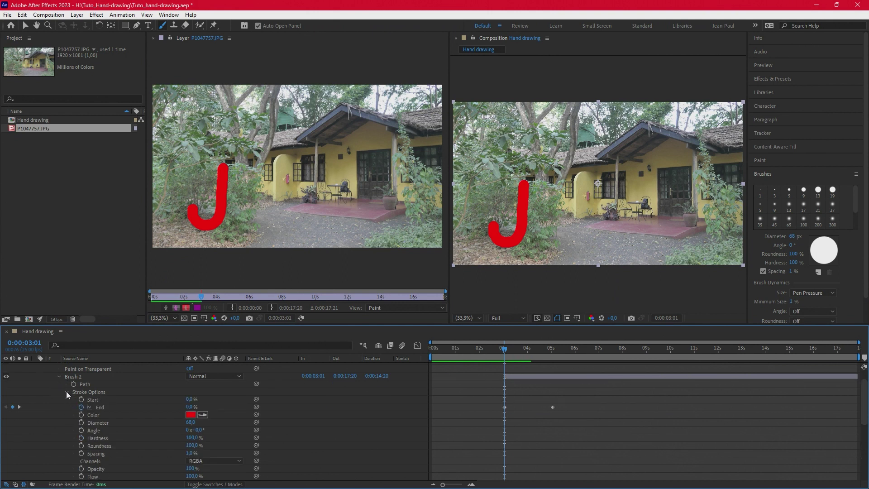
{"action": "left_click", "coordinate": [18, 407]}
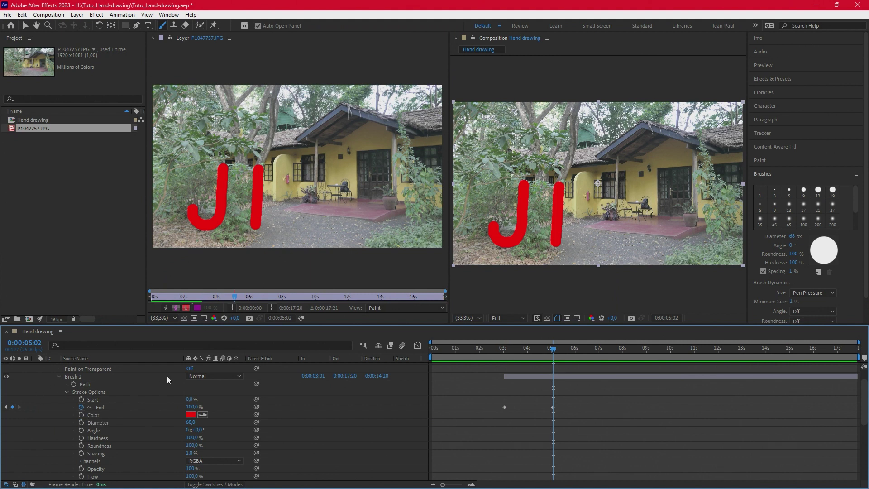
- Paint the red bowl that turns the vertical stroke into a P and move the current time to the bowl's final End keyframe
{"action": "mouse_move", "coordinate": [263, 169]}
{"action": "left_mouse_down"}
{"action": "mouse_move", "coordinate": [290, 173]}
{"action": "mouse_move", "coordinate": [280, 200]}
{"action": "mouse_move", "coordinate": [258, 201]}
{"action": "left_mouse_up"}
{"action": "left_click", "coordinate": [58, 377]}
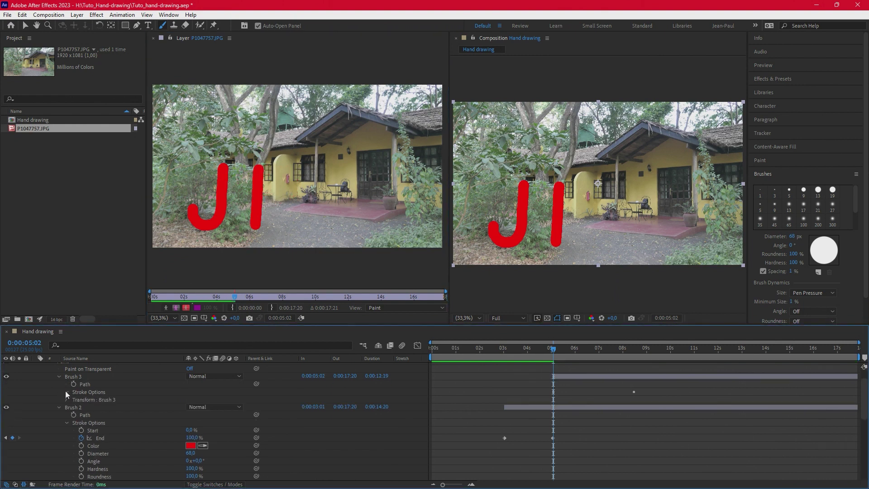
{"action": "left_click", "coordinate": [67, 392]}
{"action": "left_click", "coordinate": [19, 407]}
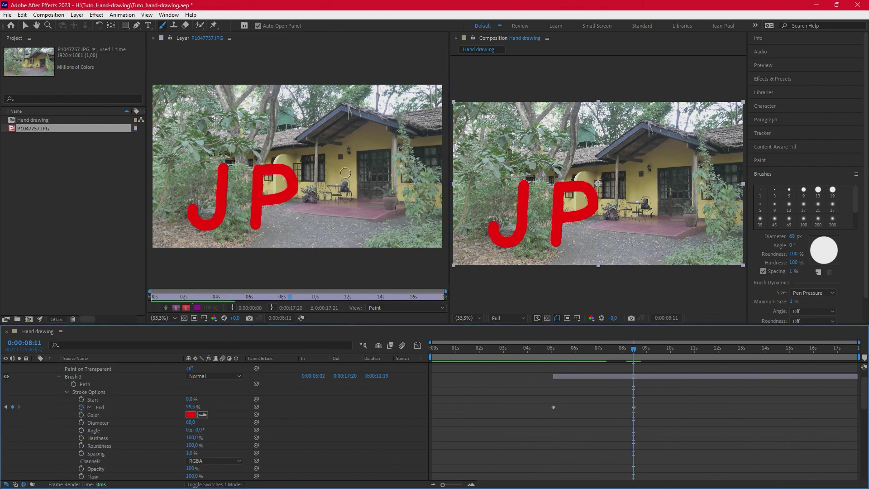
- Paint a red letter G just right of the P and move the current time past its final End keyframe to 0:00:14:22
{"action": "mouse_move", "coordinate": [356, 174]}
{"action": "left_mouse_down"}
{"action": "mouse_move", "coordinate": [347, 169]}
{"action": "mouse_move", "coordinate": [309, 195]}
{"action": "mouse_move", "coordinate": [327, 229]}
{"action": "mouse_move", "coordinate": [360, 209]}
{"action": "mouse_move", "coordinate": [339, 206]}
{"action": "left_mouse_up"}
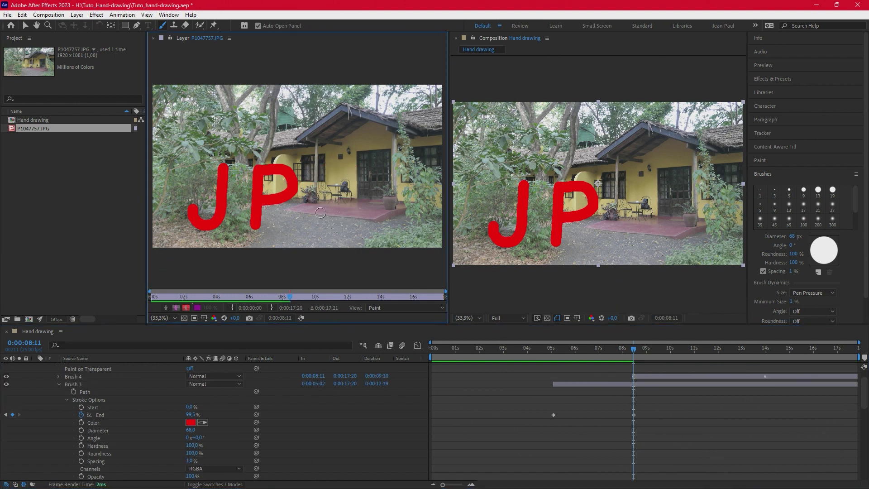
{"action": "left_click", "coordinate": [58, 376]}
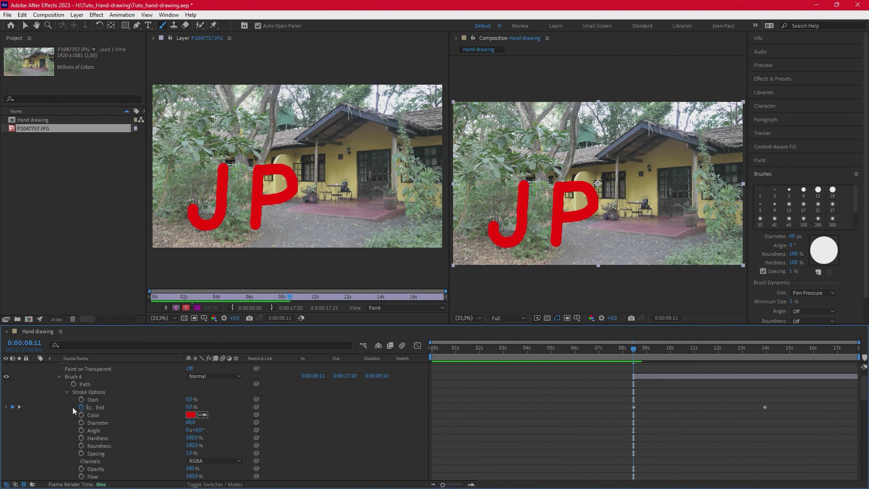
{"action": "left_click", "coordinate": [19, 406]}
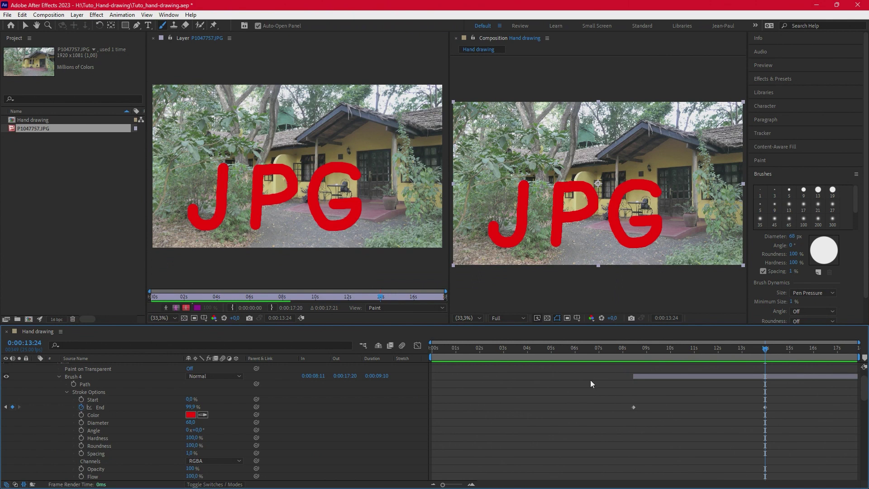
{"action": "mouse_move", "coordinate": [766, 349]}
{"action": "left_mouse_down"}
{"action": "mouse_move", "coordinate": [409, 349]}
{"action": "mouse_move", "coordinate": [790, 352]}
{"action": "left_mouse_up"}
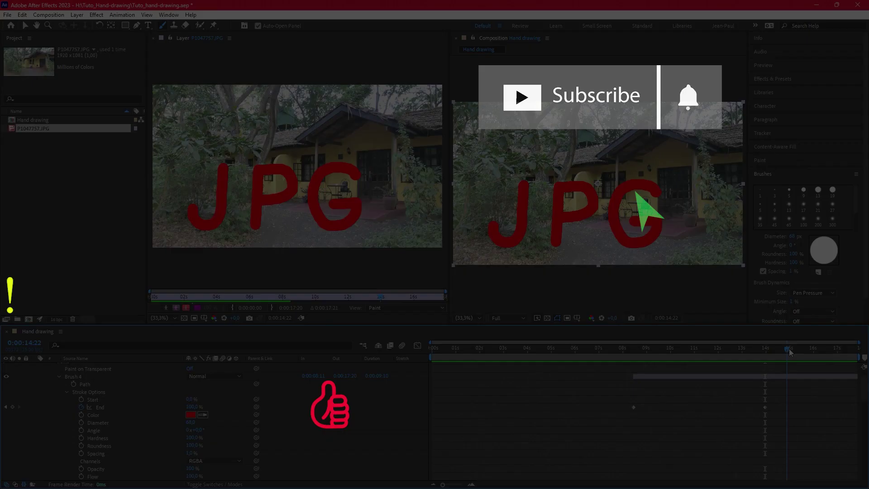